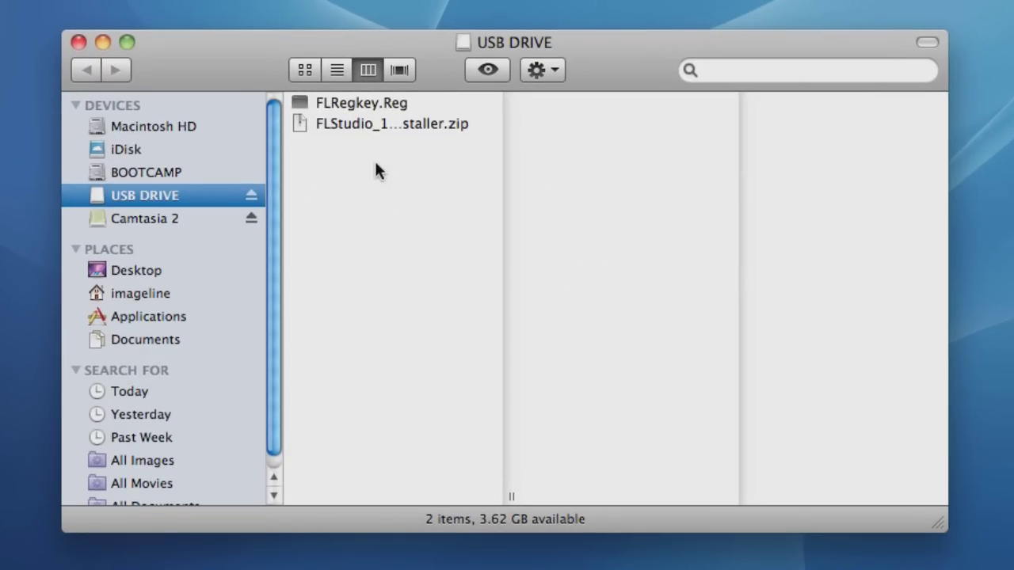
Step: Select the FL Studio 11 installer zip and FLRegkey.Reg on USB DRIVE and drag both to the desktop
click(343, 125)
shift+click(336, 105)
drag(345, 107, 826, 187)
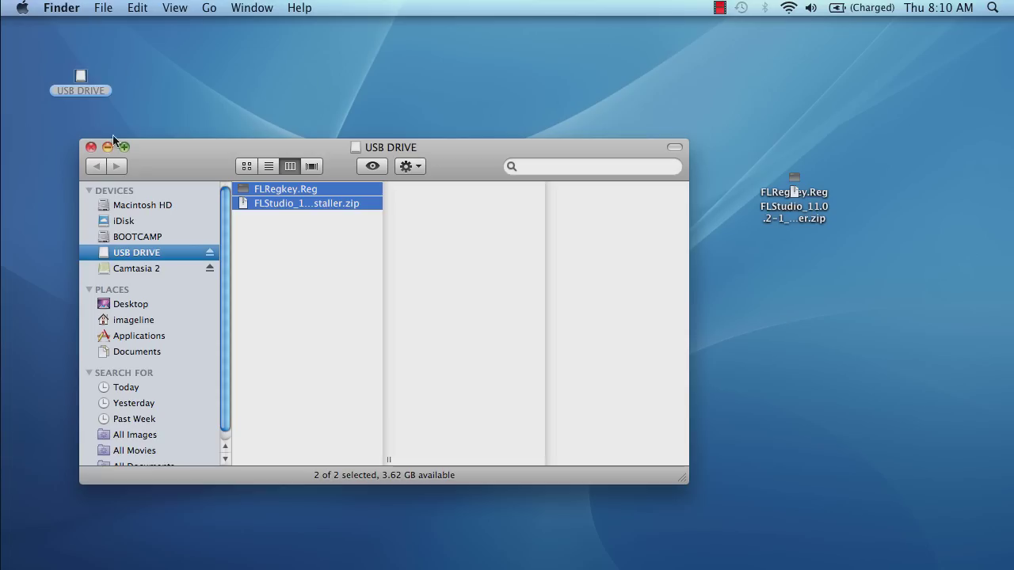
Step: Close the USB DRIVE window, arrange the zip and key file, and unarchive the FL Studio 11 zip
click(91, 147)
drag(795, 211, 323, 188)
drag(794, 191, 465, 186)
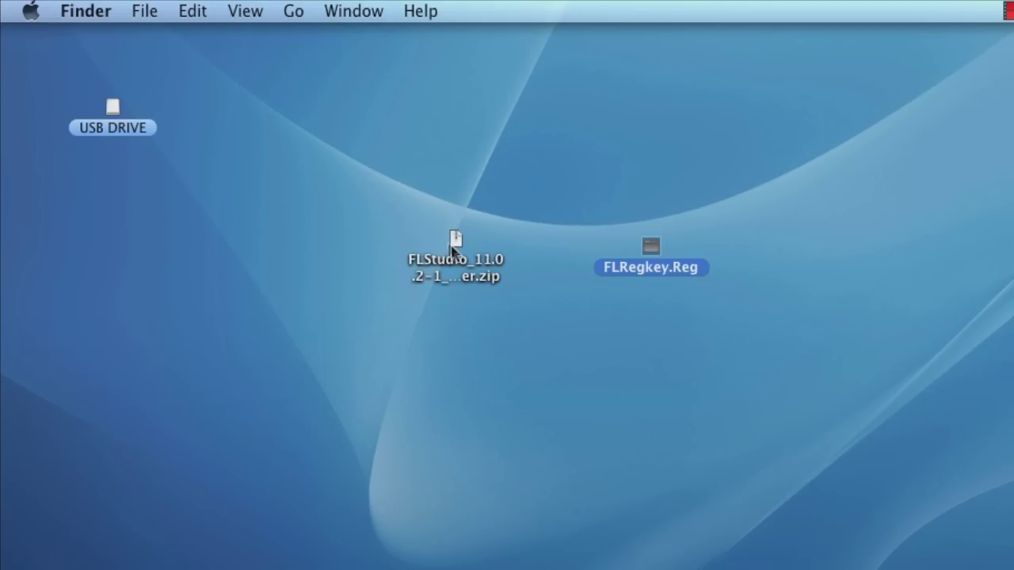
double_click(450, 244)
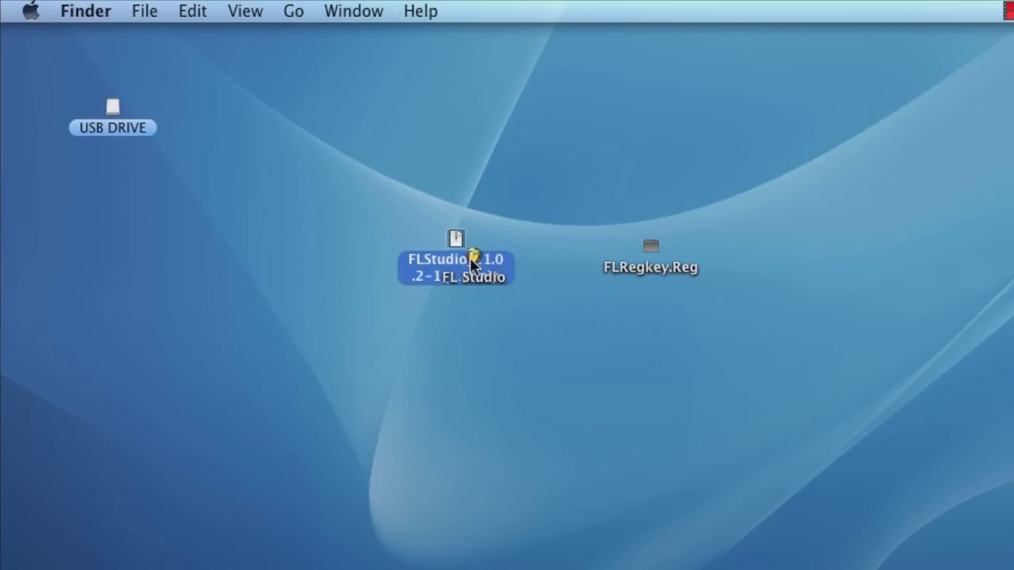
drag(473, 255, 561, 170)
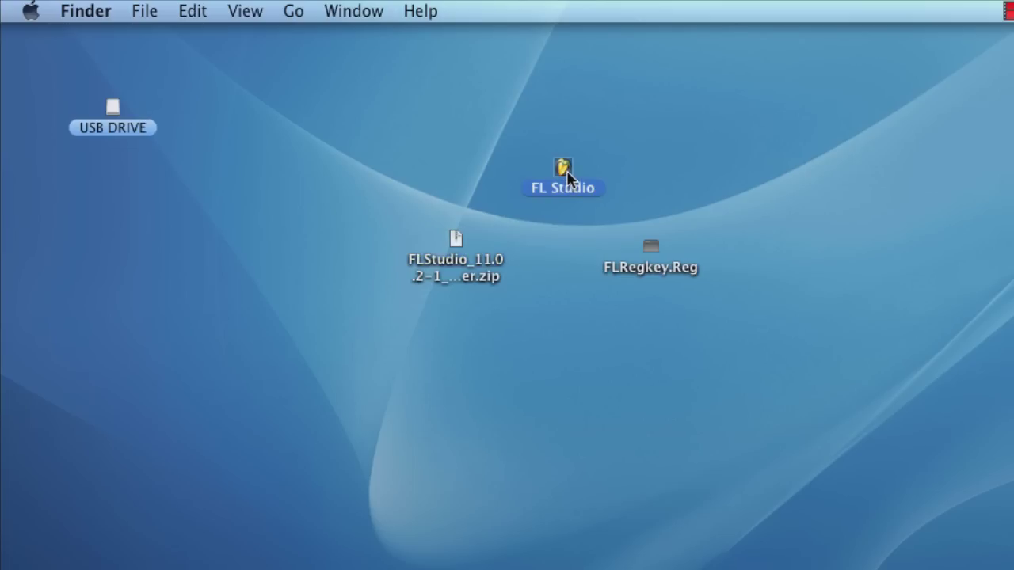
Step: Start FL Studio from the desktop, move it to the Applications folder, and continue past the demo notice
double_click(564, 168)
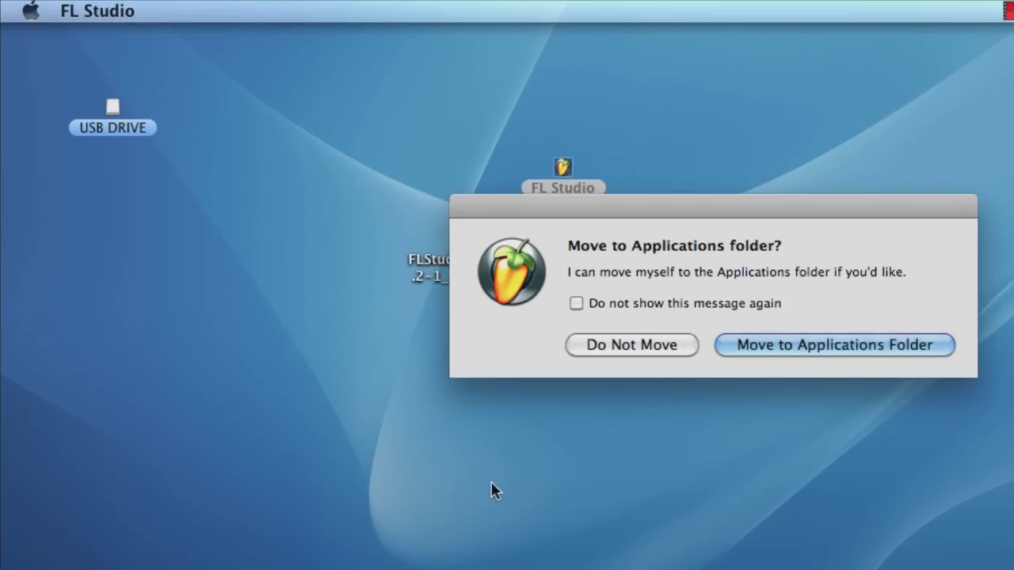
click(779, 347)
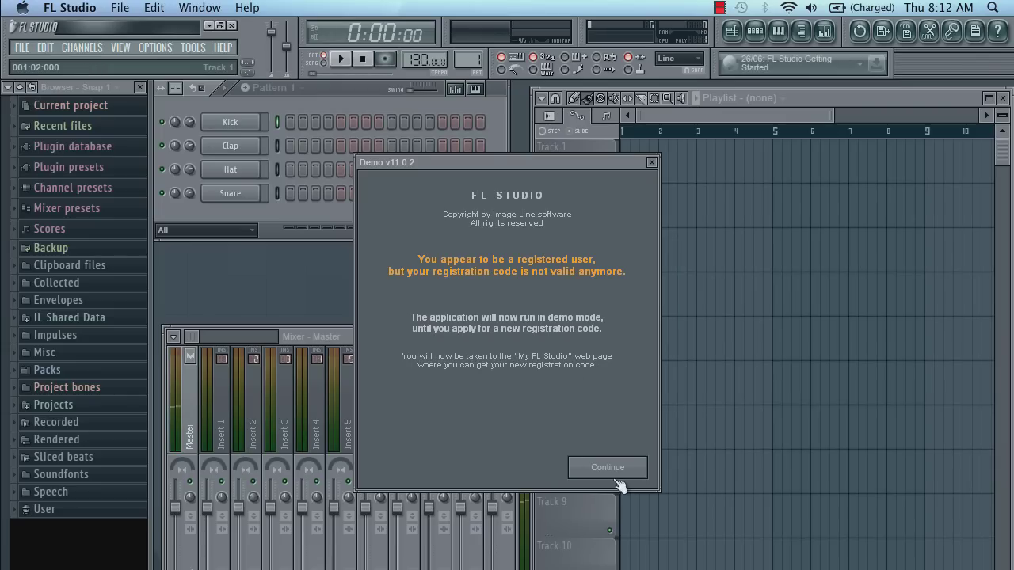
click(618, 475)
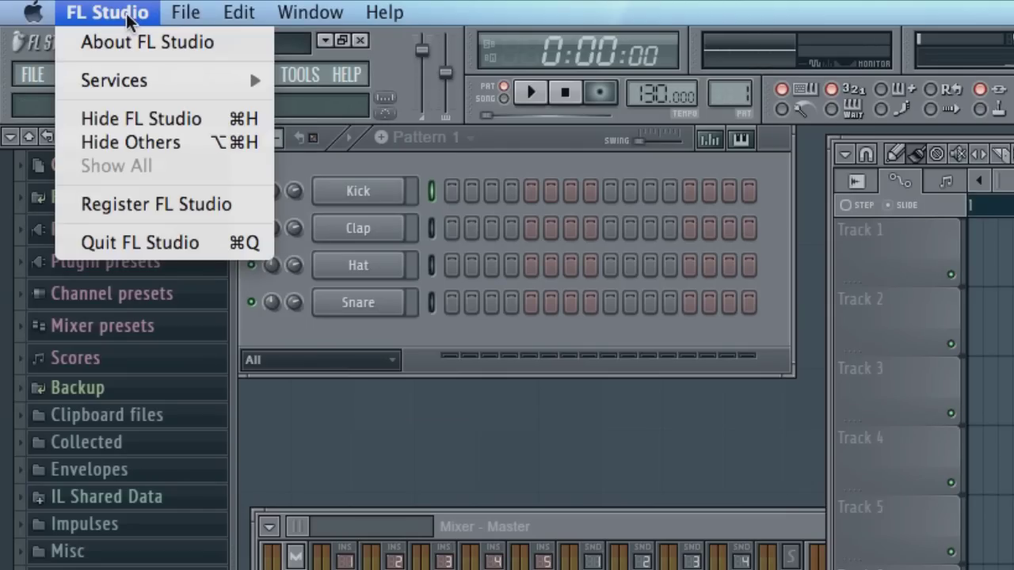
Step: Register FL Studio with the FLRegkey.Reg key file from the Desktop
click(162, 208)
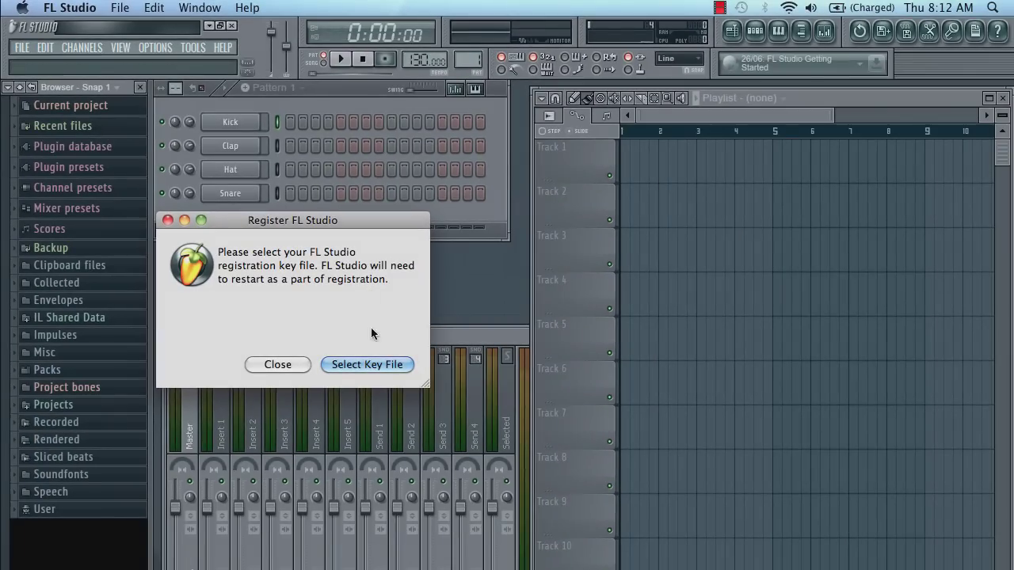
click(356, 364)
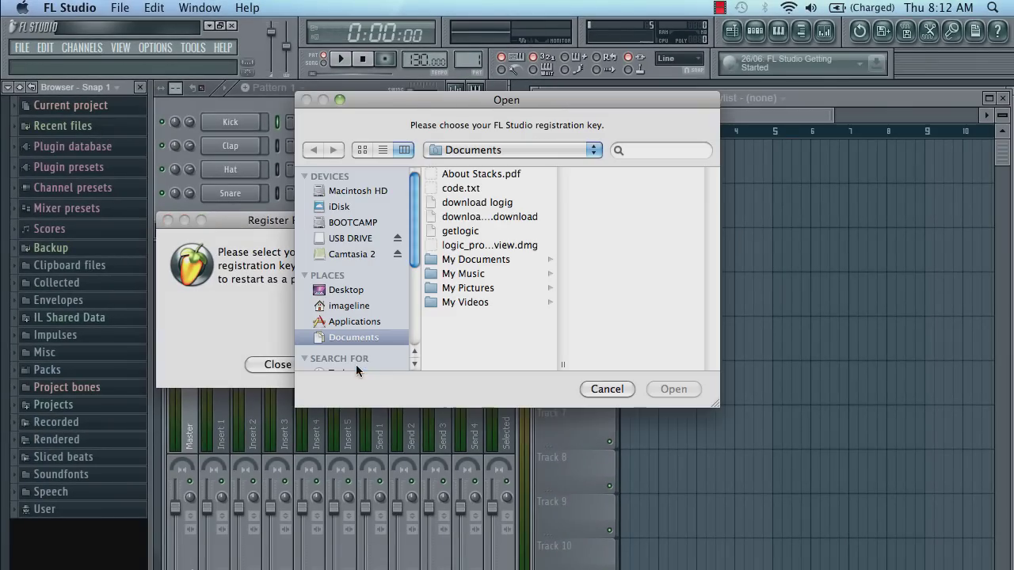
click(344, 291)
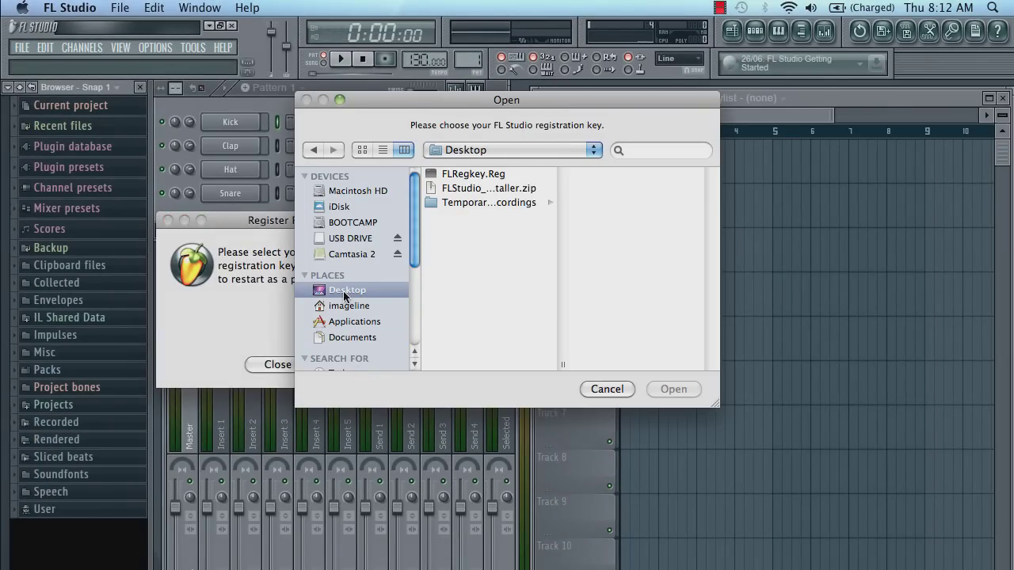
click(466, 175)
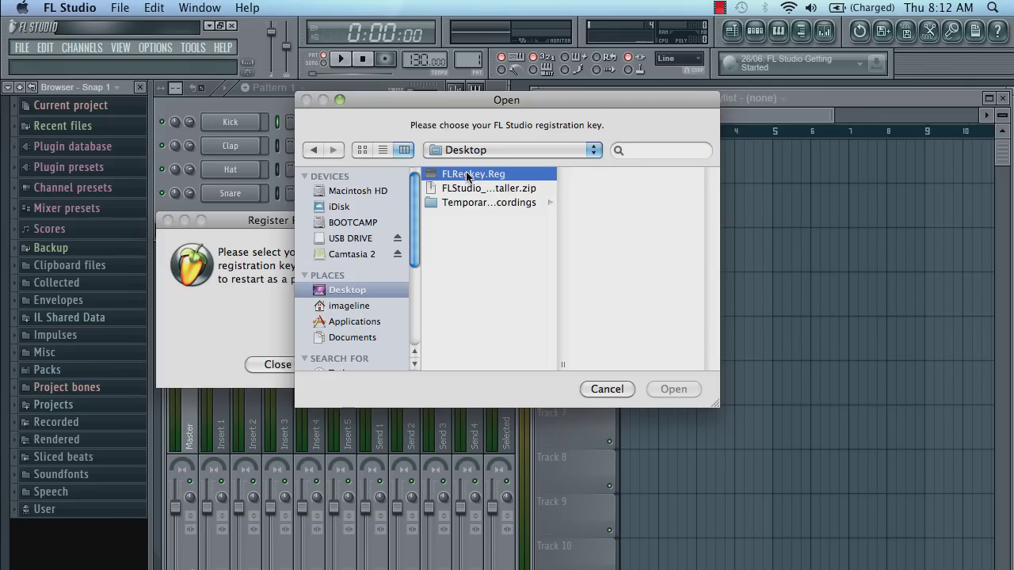
key(Return)
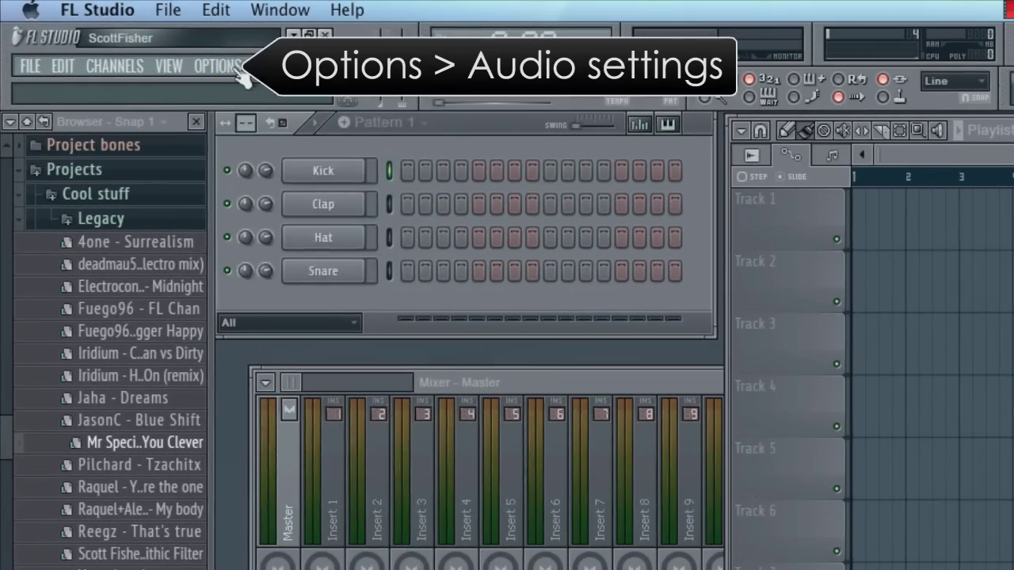
Step: Switch the audio driver to CoreASIO and view its ASIO panel showing a 2212 smp buffer
click(168, 35)
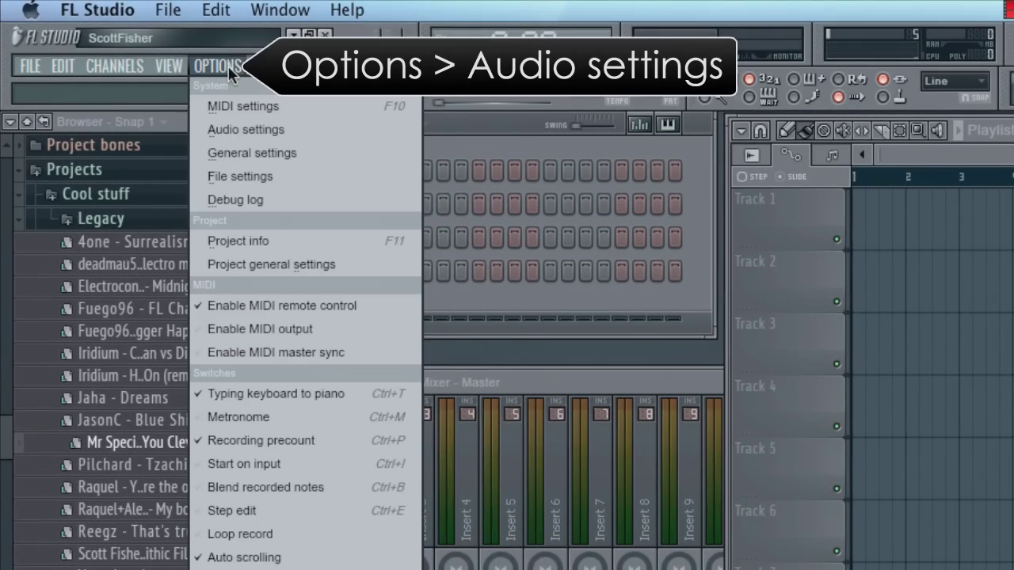
click(239, 129)
click(771, 139)
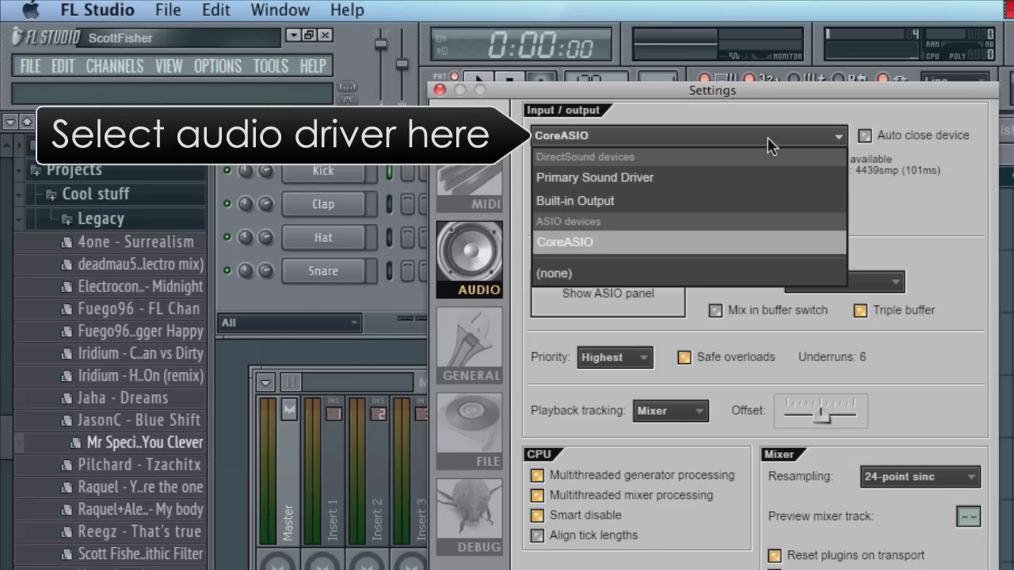
click(689, 242)
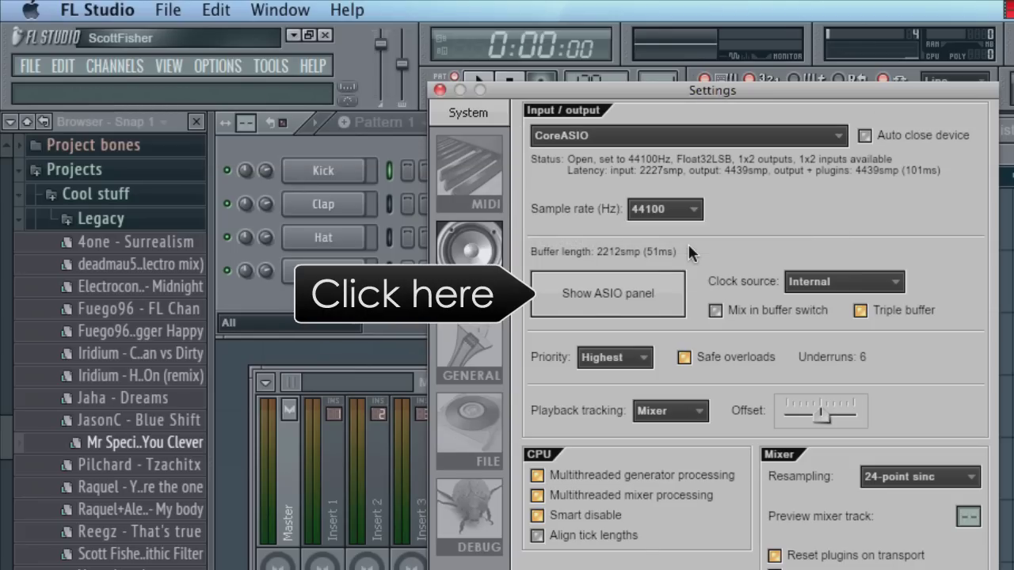
click(641, 294)
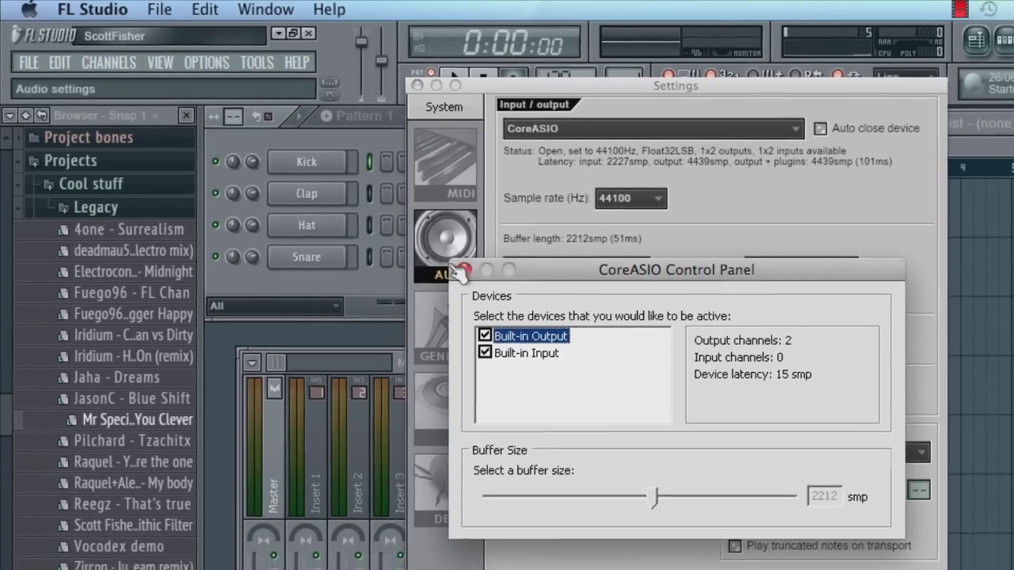
Step: Close the CoreASIO panel and download the Windows demo of Discovery Pro R6.1 from discodsp.com
click(489, 283)
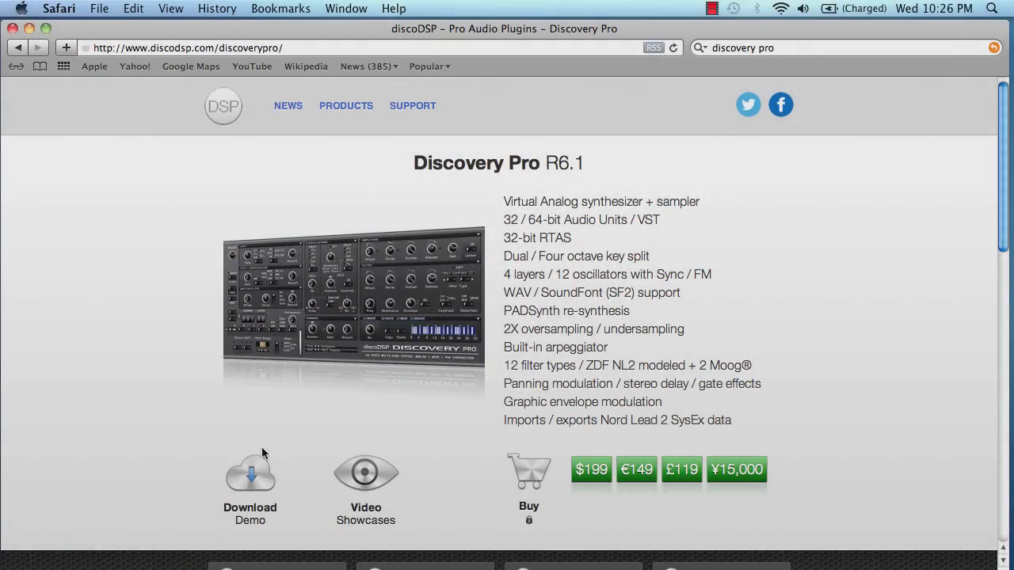
mouse_move(253, 480)
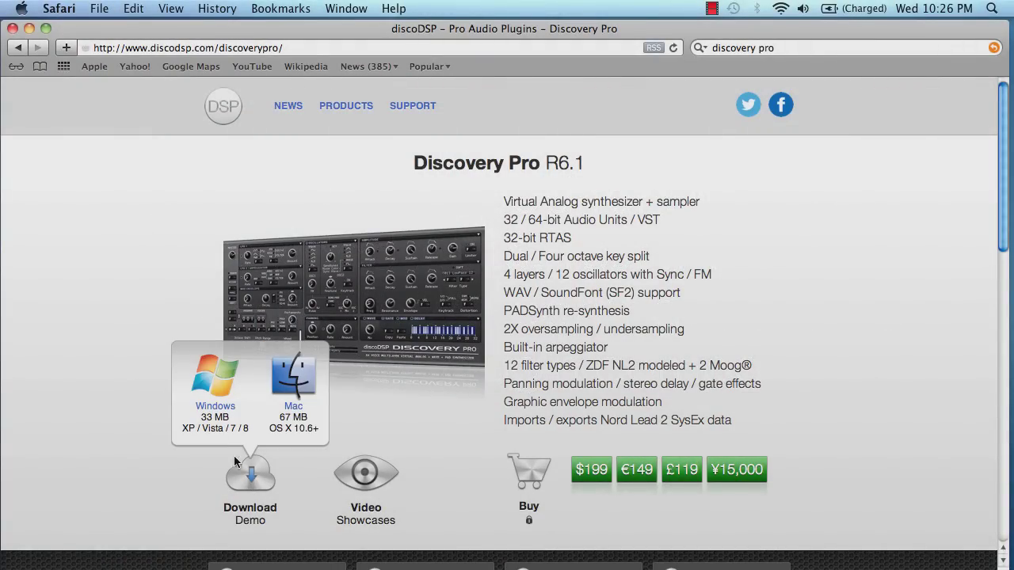
click(215, 404)
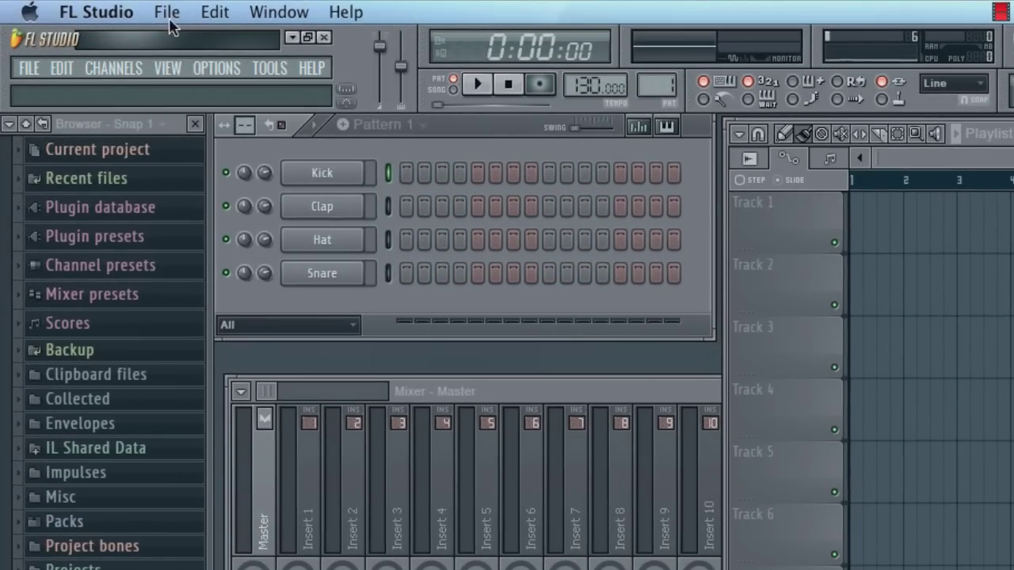
Step: Run Downloads/DiscoveryProR61Demo.exe through Run Command and advance past the setup welcome page
click(120, 9)
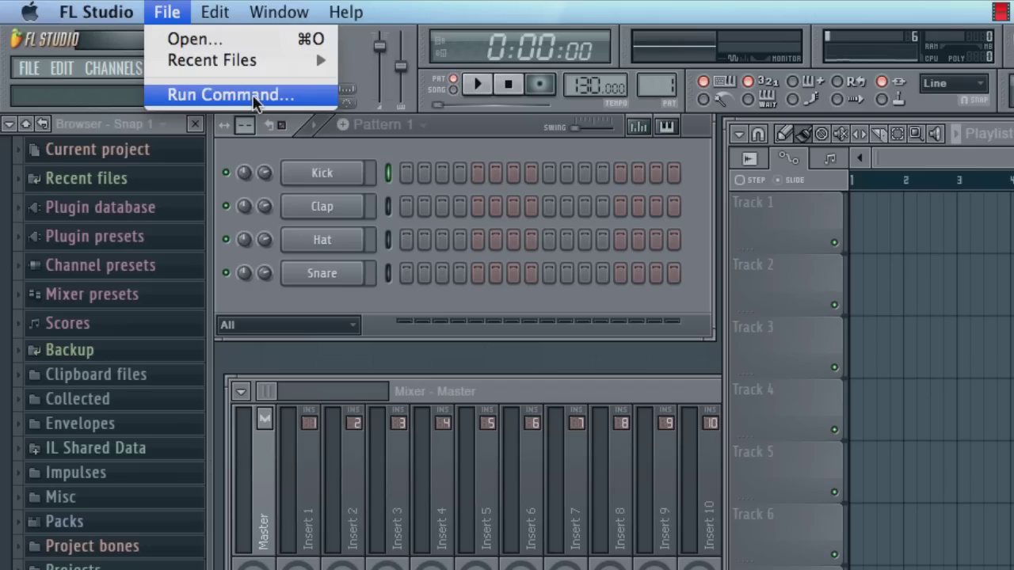
click(255, 98)
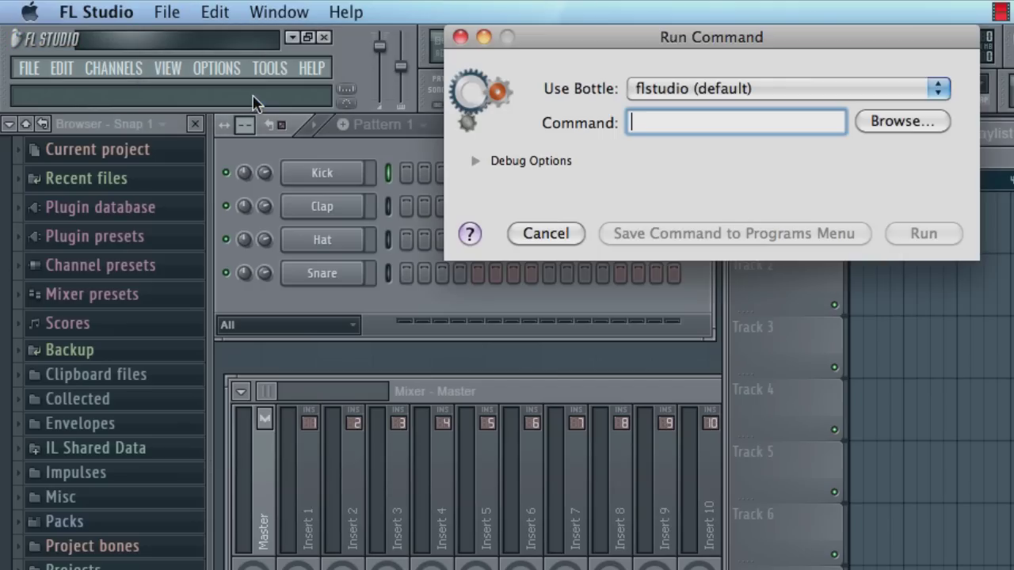
click(895, 121)
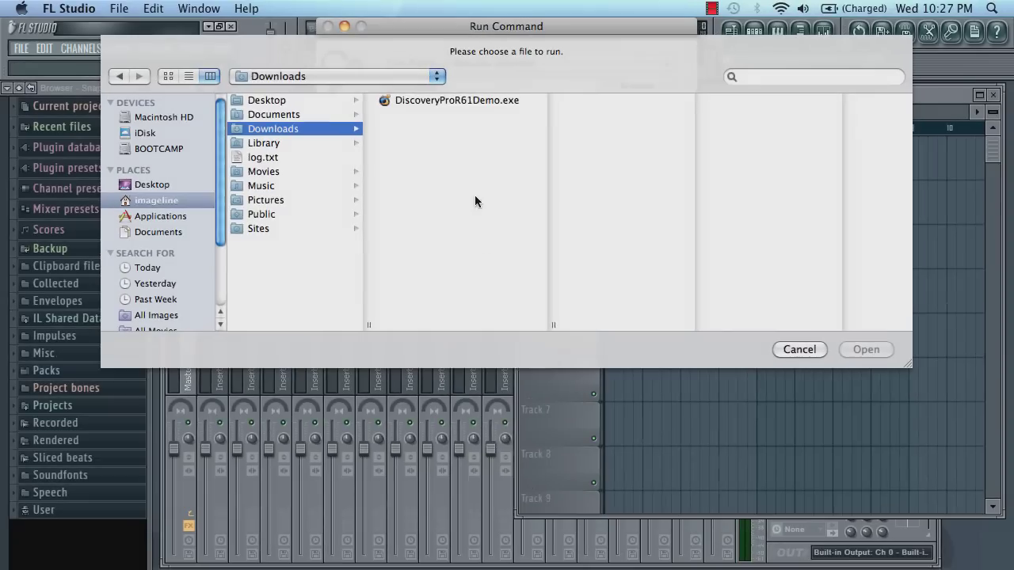
click(452, 101)
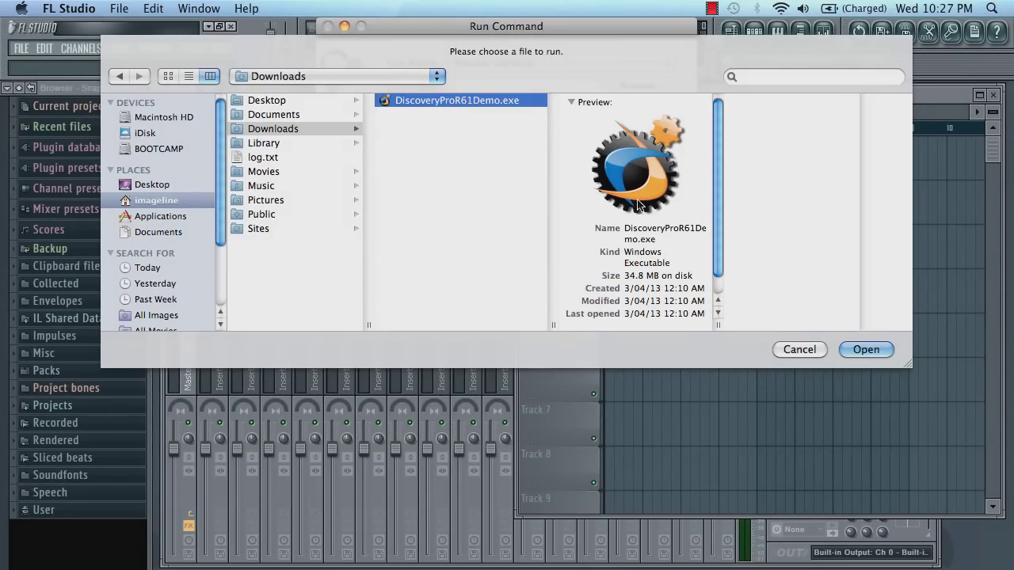
click(868, 349)
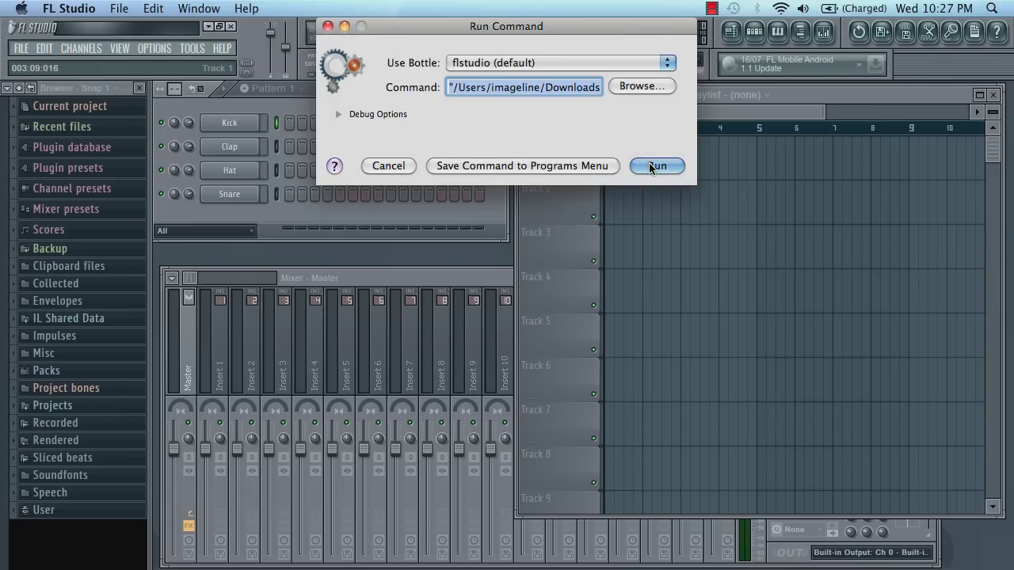
click(652, 166)
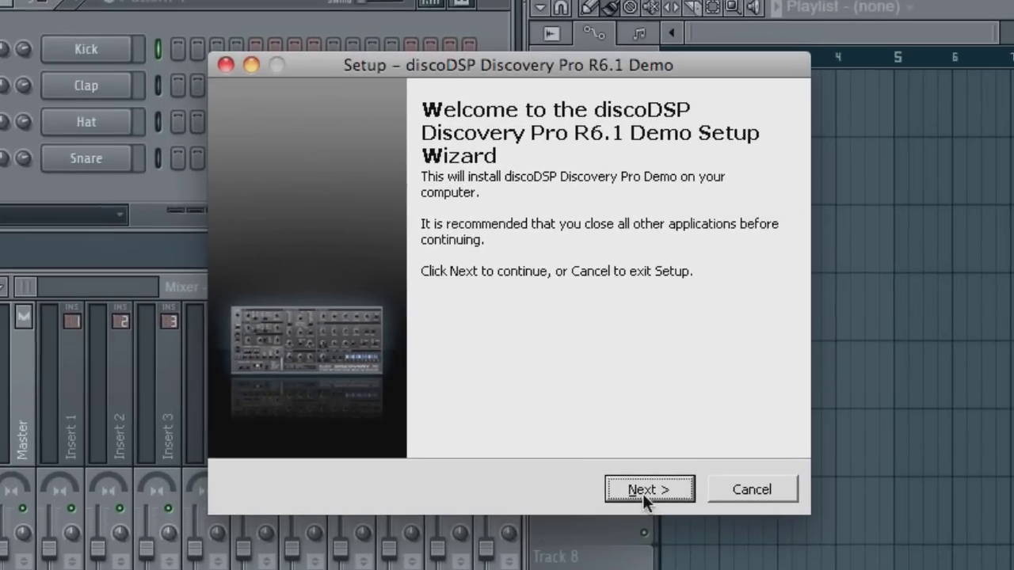
click(646, 496)
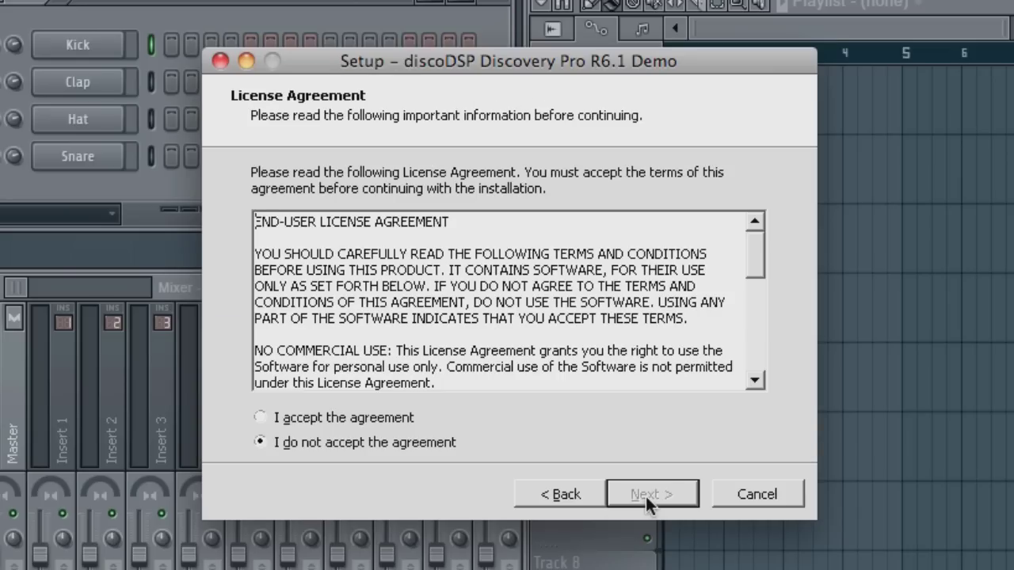
Step: Accept the license, keep the Steinberg\VSTPlugins\discoDSP path and VST 32 bit component, and install
click(304, 414)
click(642, 495)
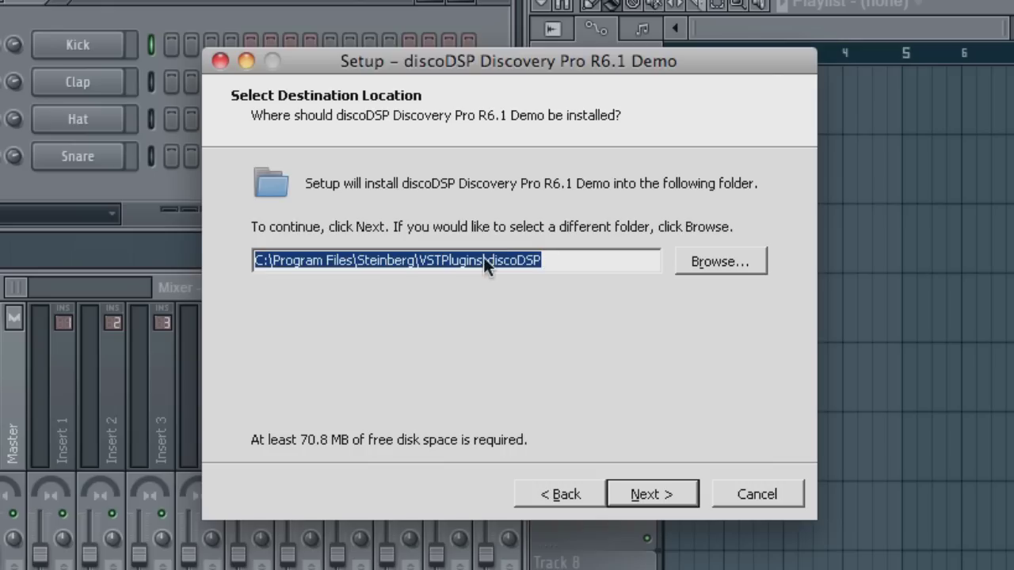
click(724, 259)
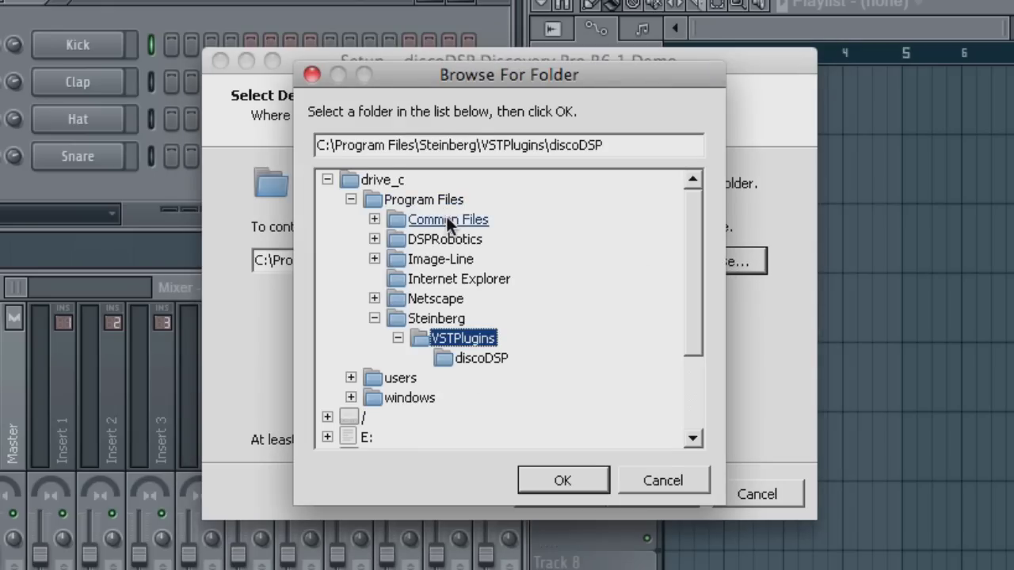
click(311, 75)
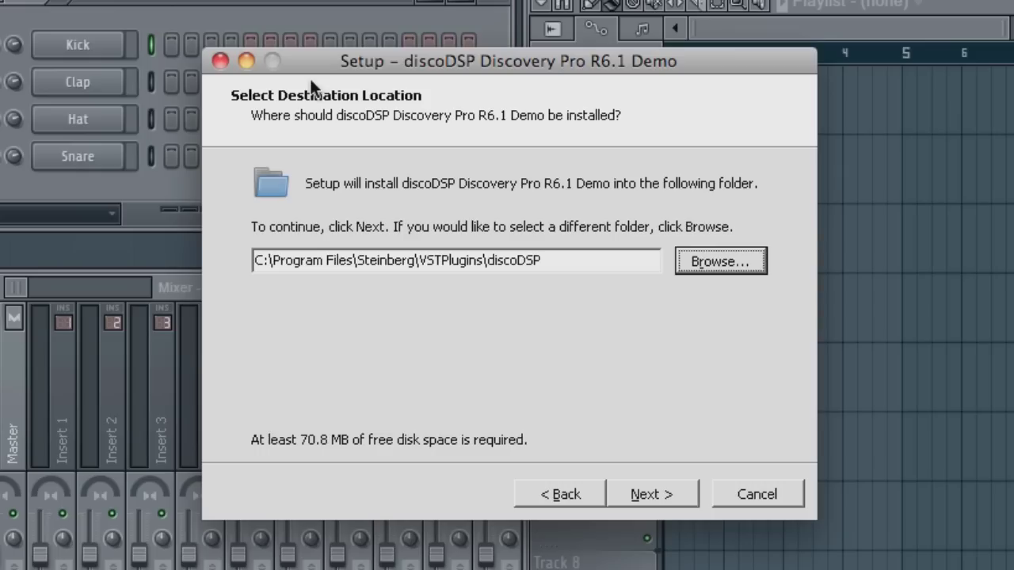
click(669, 492)
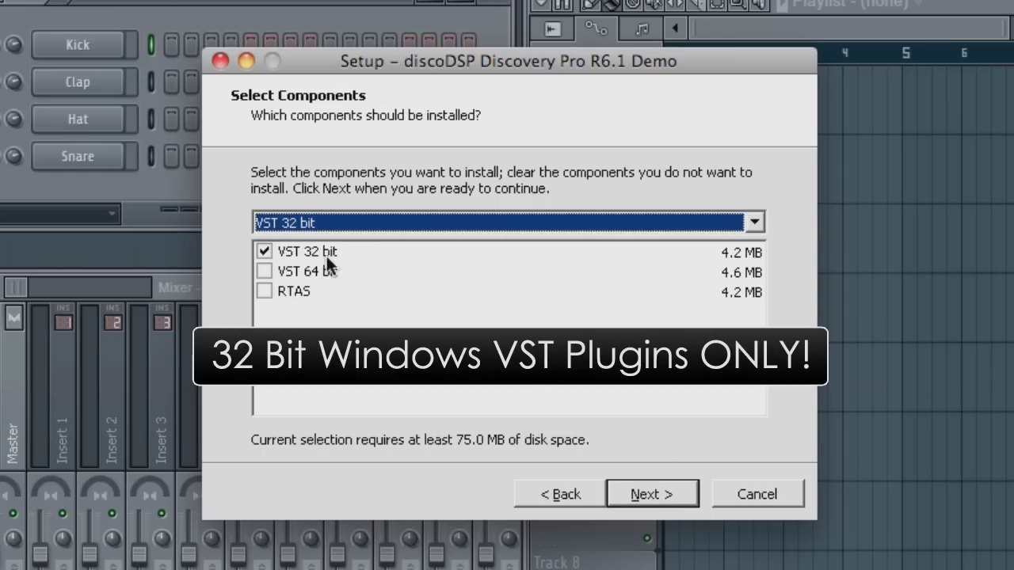
click(656, 493)
click(657, 495)
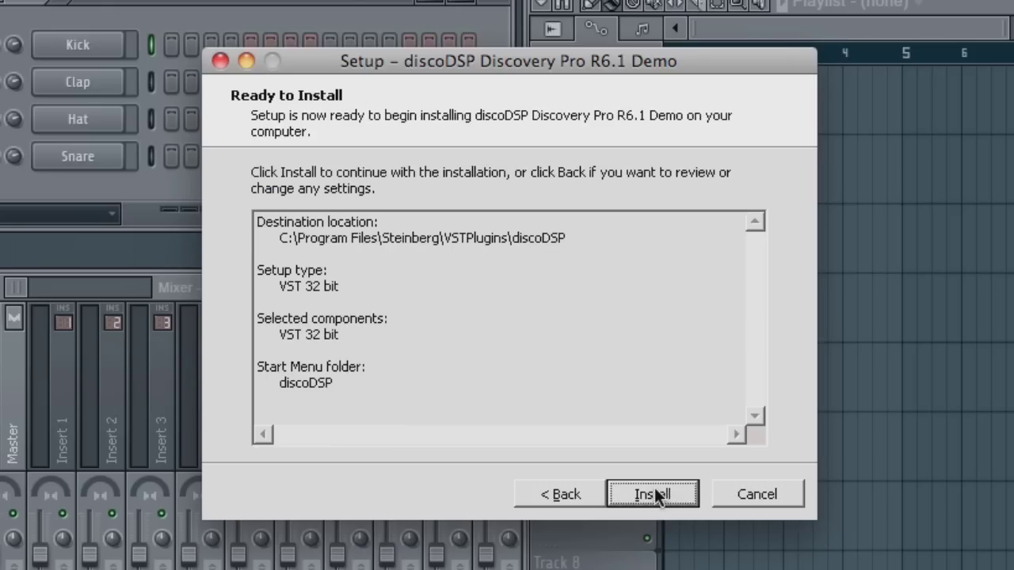
click(654, 494)
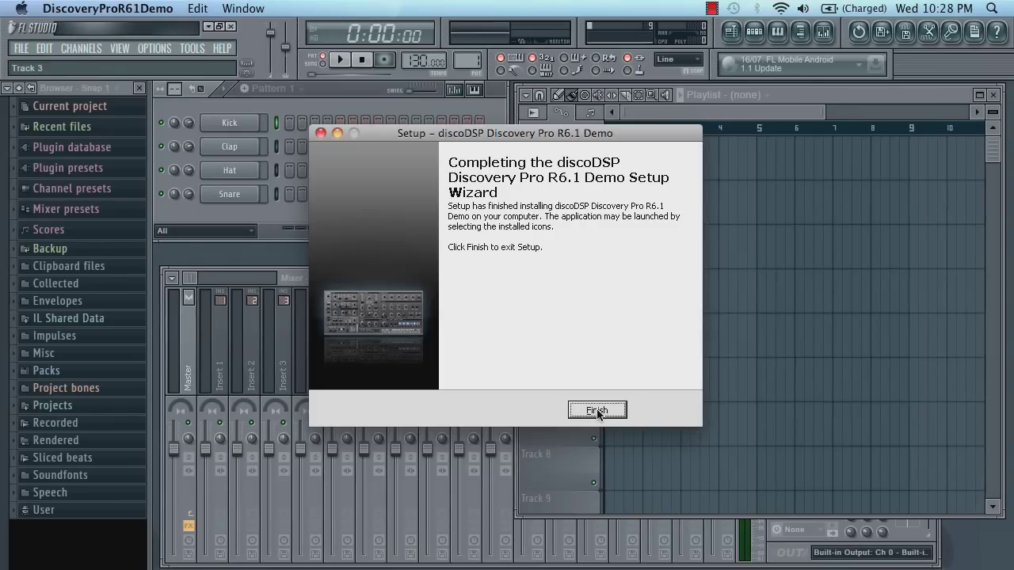
Step: Finish the installer and set the VST plugins extra search folder to C:\Program Files\Steinberg\
click(598, 411)
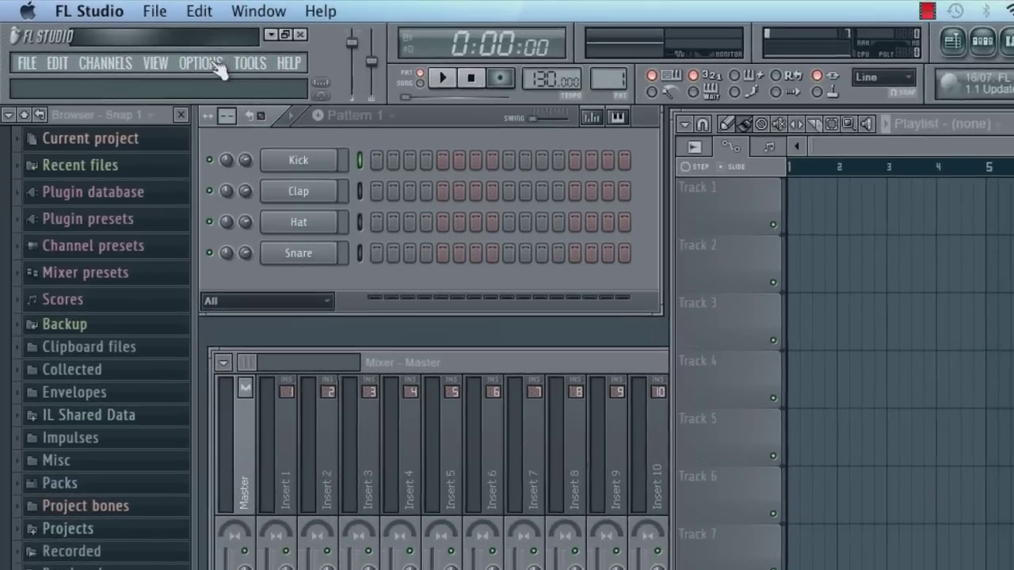
click(214, 65)
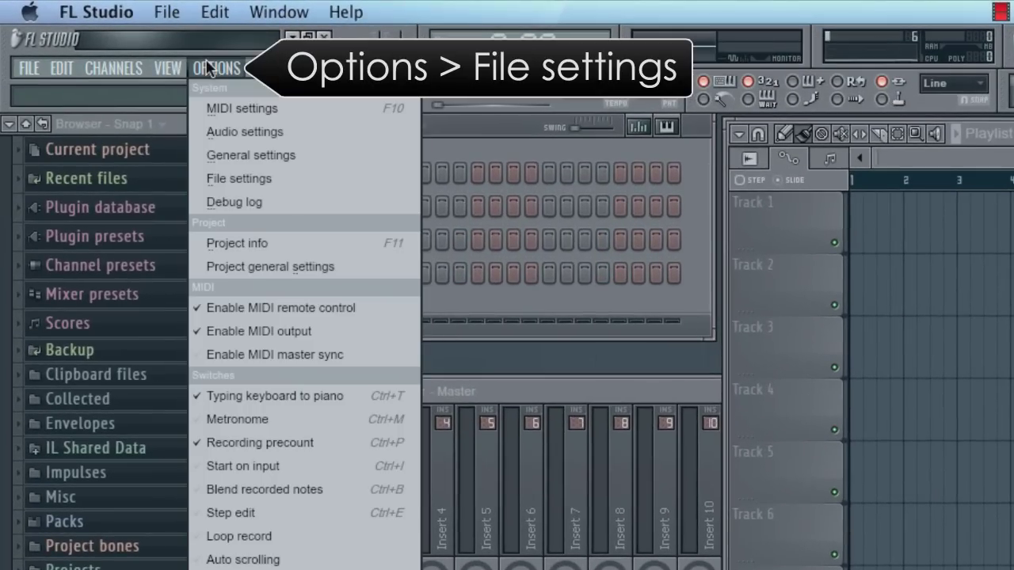
click(248, 176)
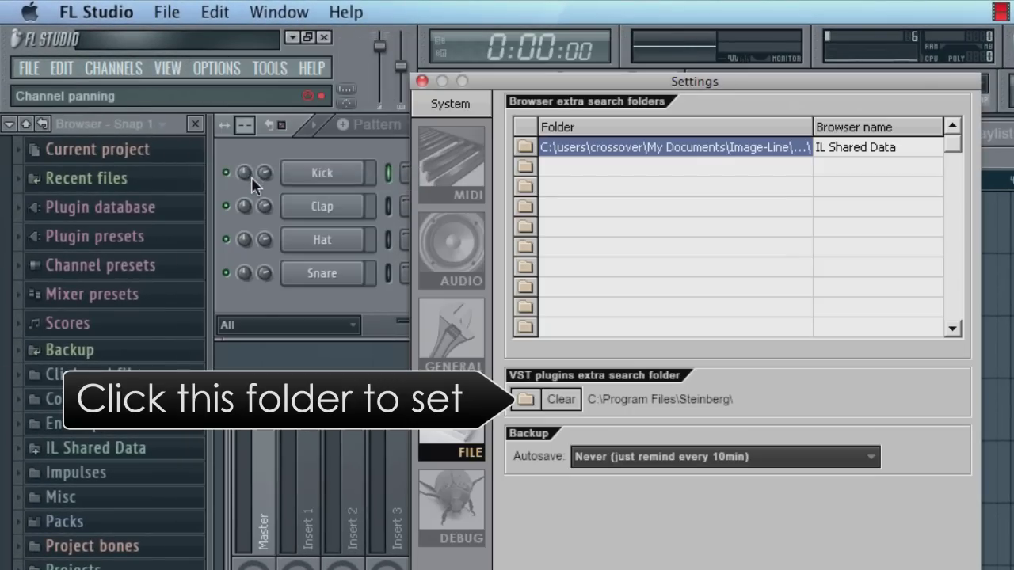
click(527, 399)
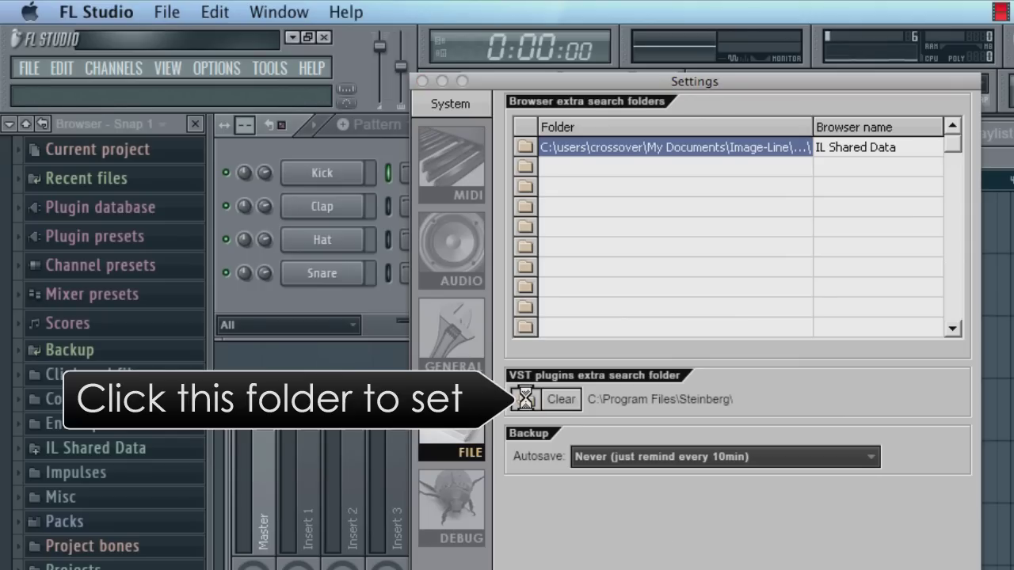
drag(662, 446, 760, 464)
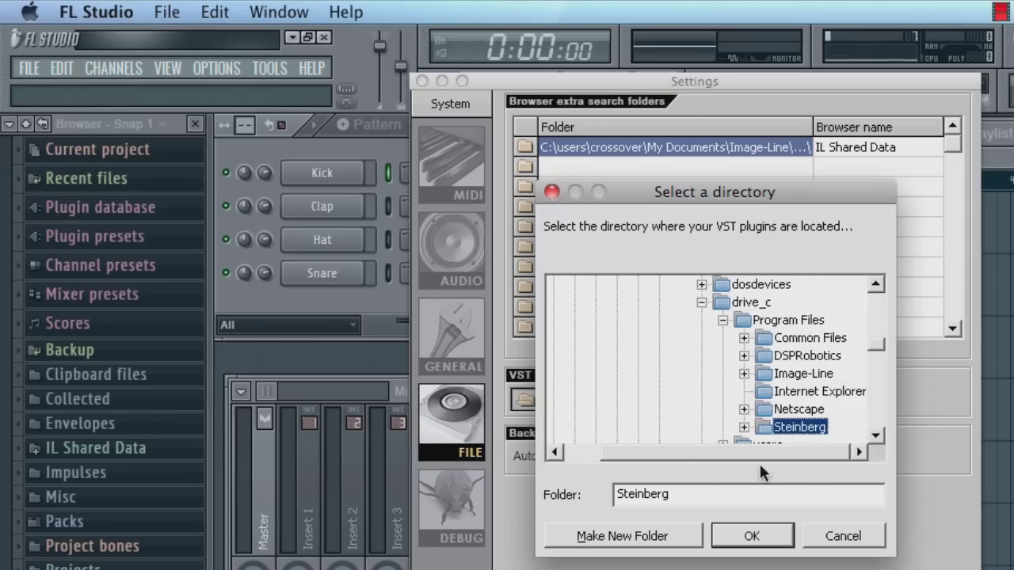
drag(876, 343, 883, 353)
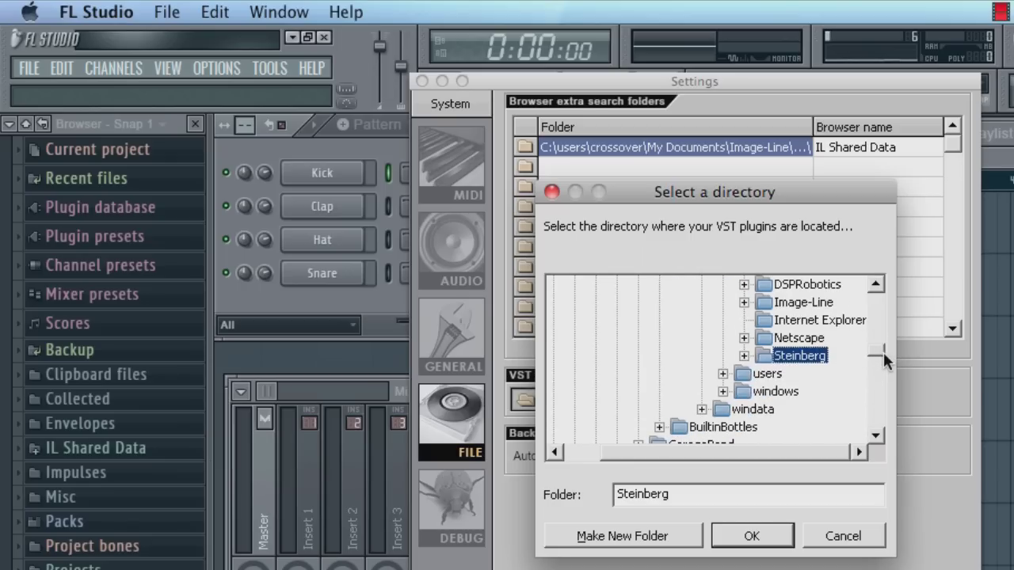
click(744, 356)
click(765, 374)
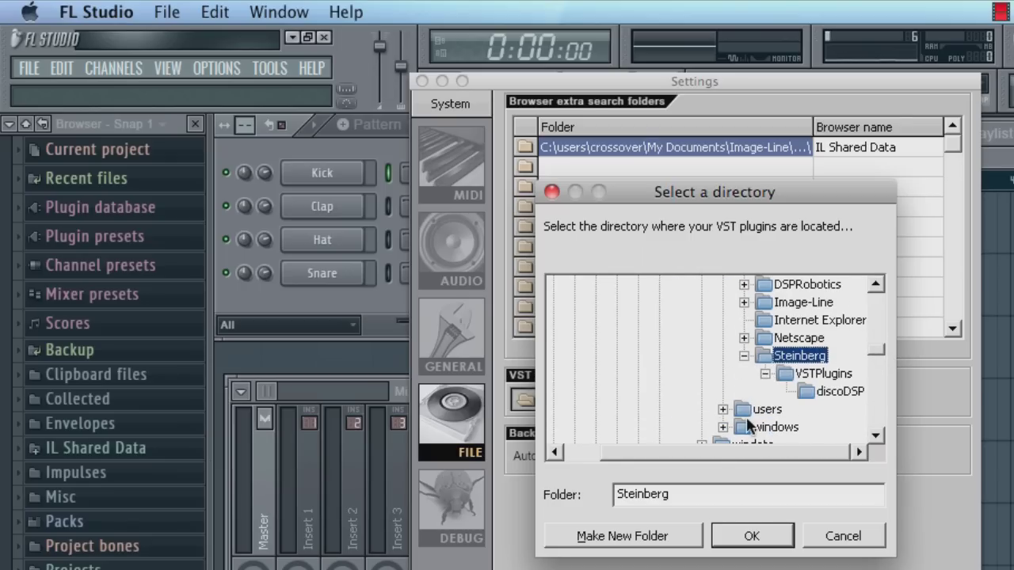
click(806, 396)
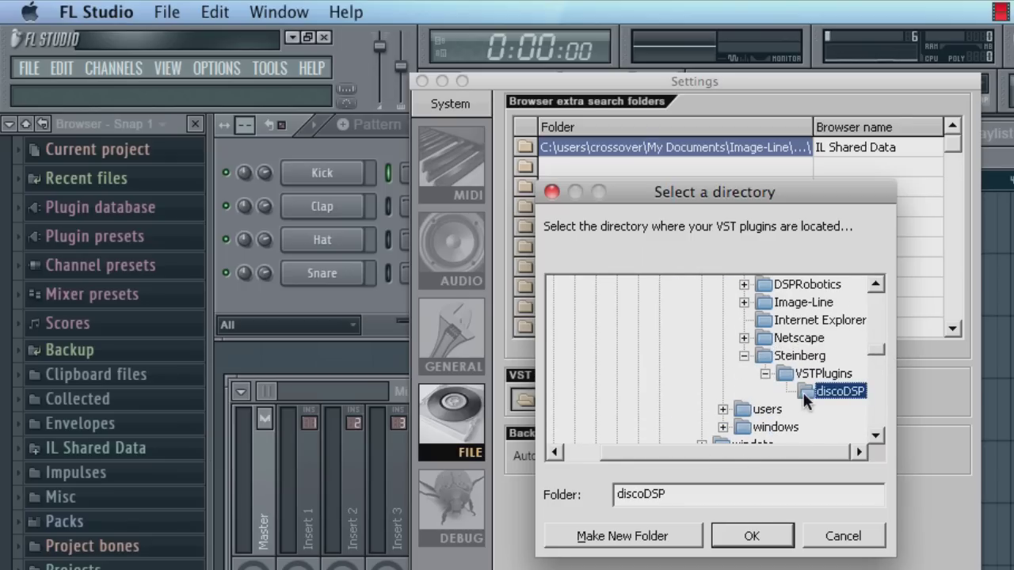
click(764, 357)
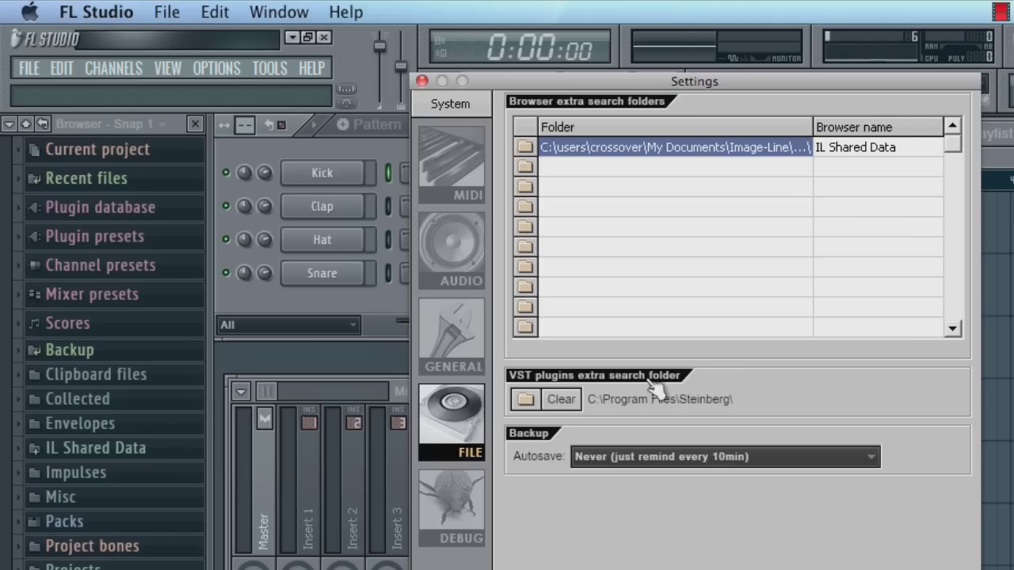
Step: Close Settings, fast-scan the generator plugin list, and scroll to DiscoveryProDemo under VST 1 & 2 plugins
click(422, 81)
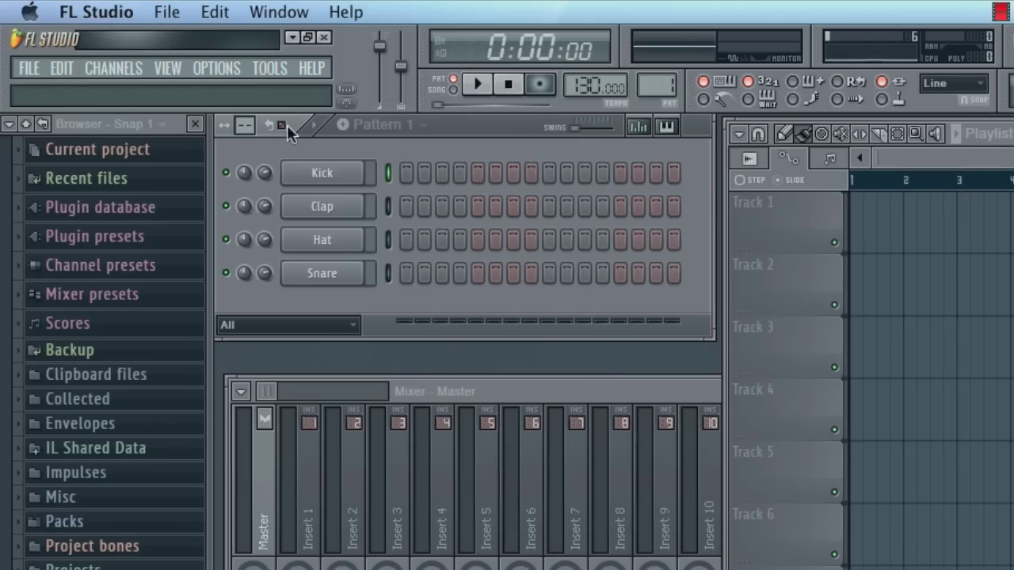
click(119, 70)
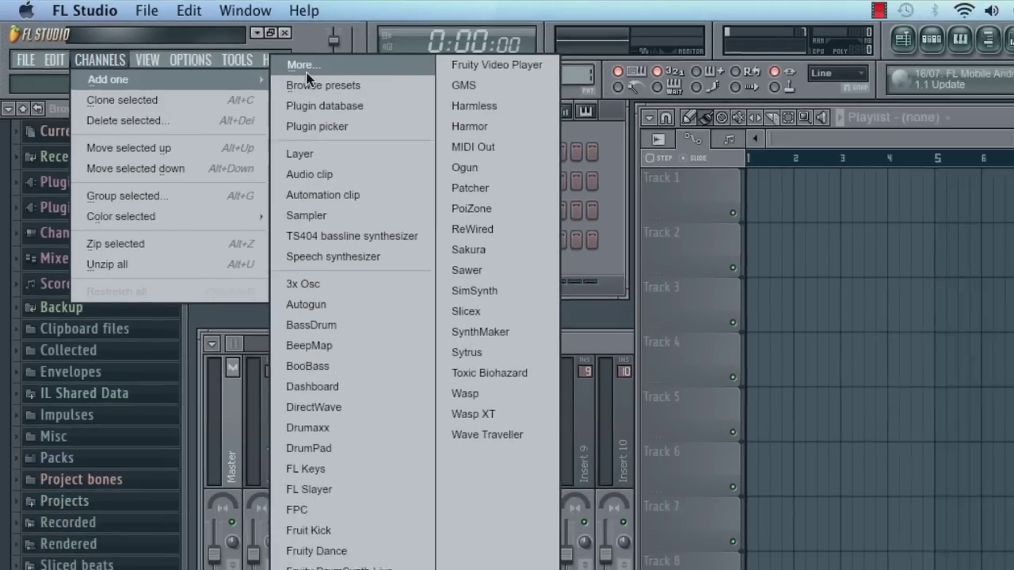
click(346, 73)
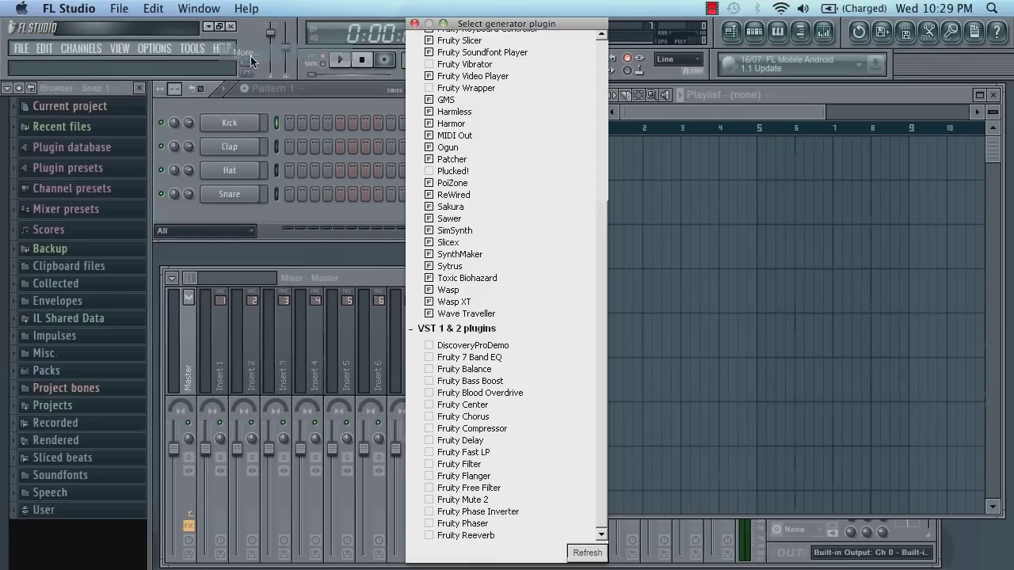
click(588, 554)
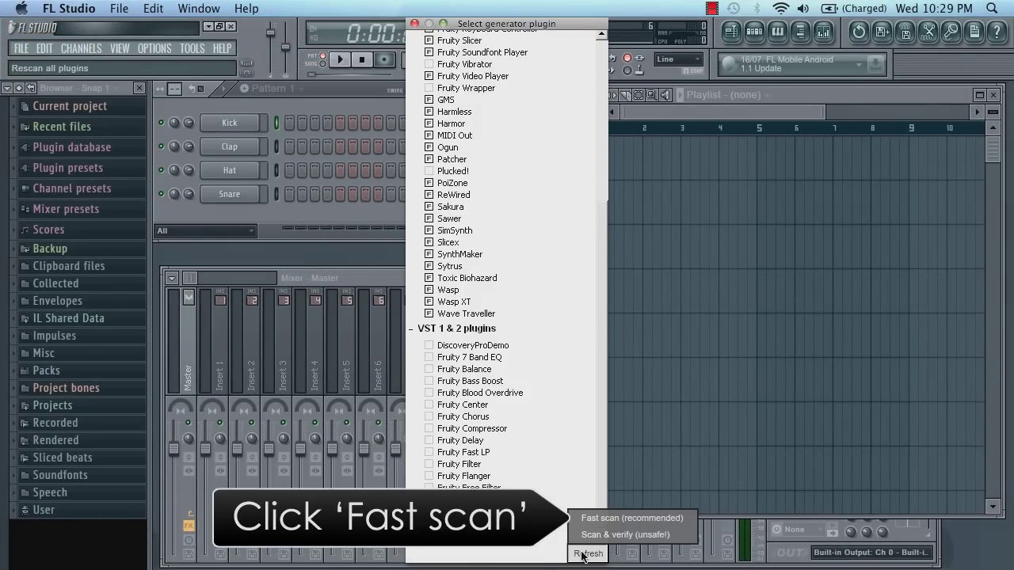
click(688, 520)
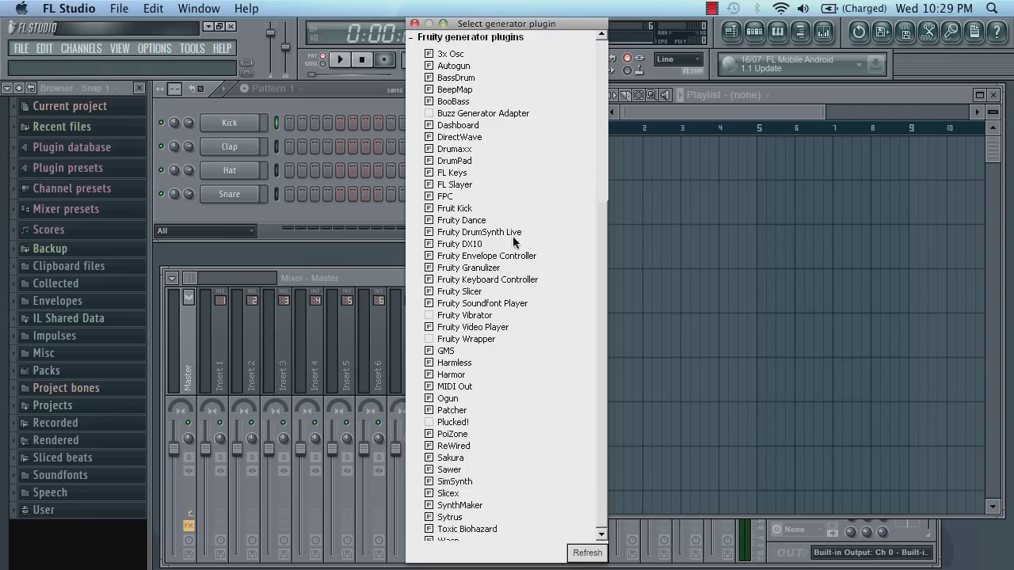
scroll(606, 208, down, 5)
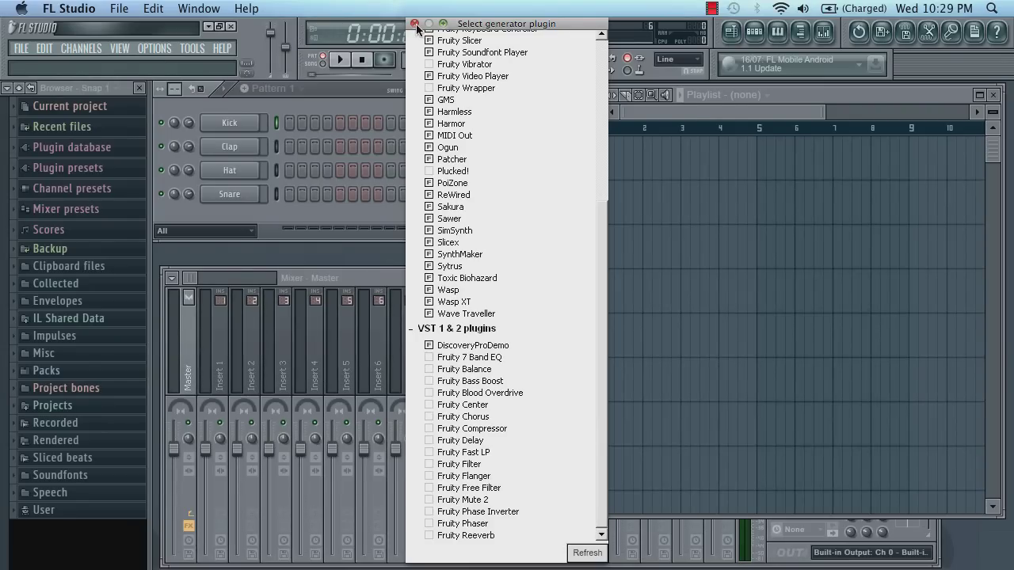
Step: Add DiscoveryProDemo as a new channel from the Channels > Add one menu
click(414, 24)
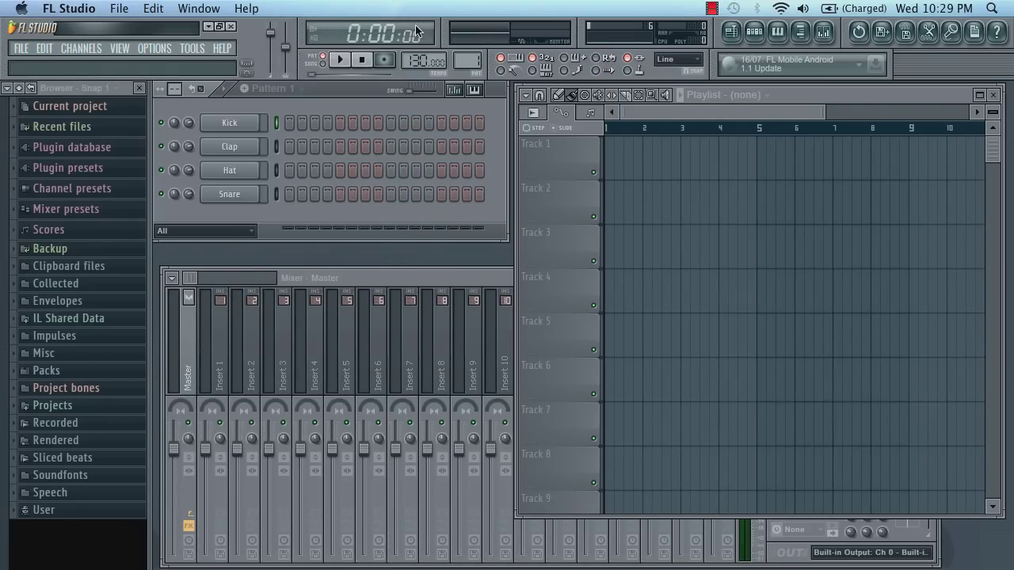
click(93, 49)
mouse_move(89, 64)
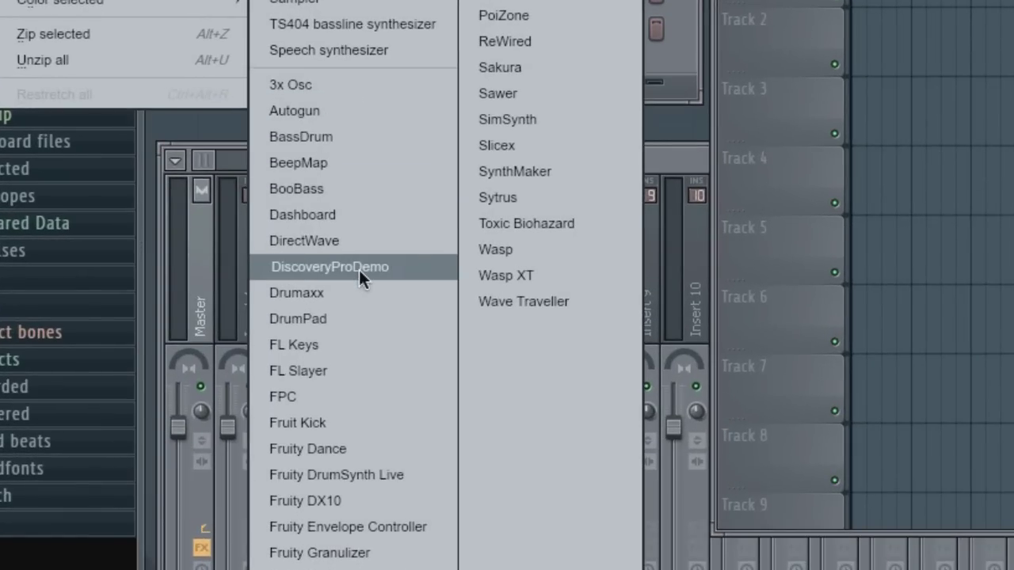
click(359, 270)
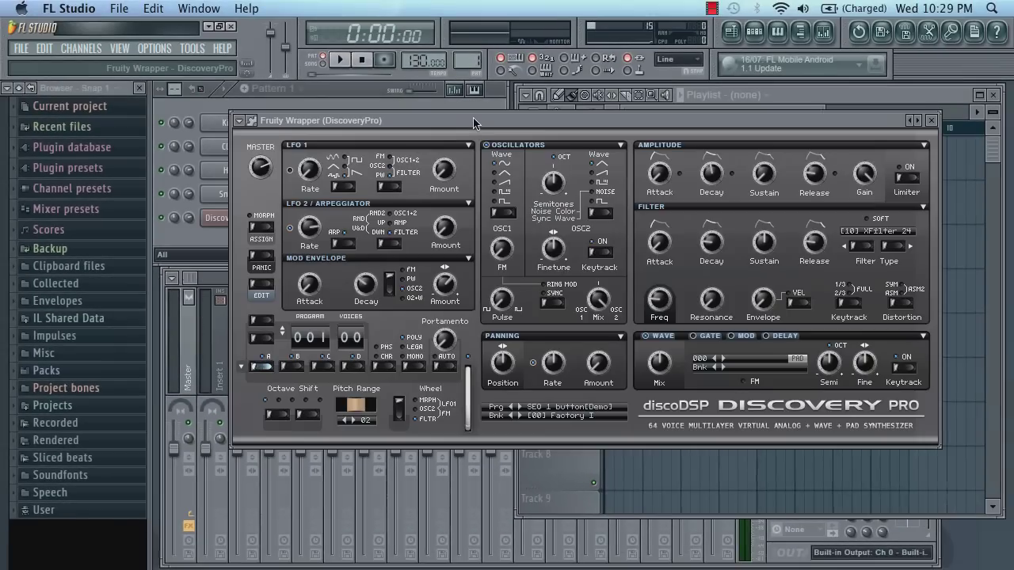
Step: Play E4, G4 and C4 test notes on the Discovery Pro synth
key(c)
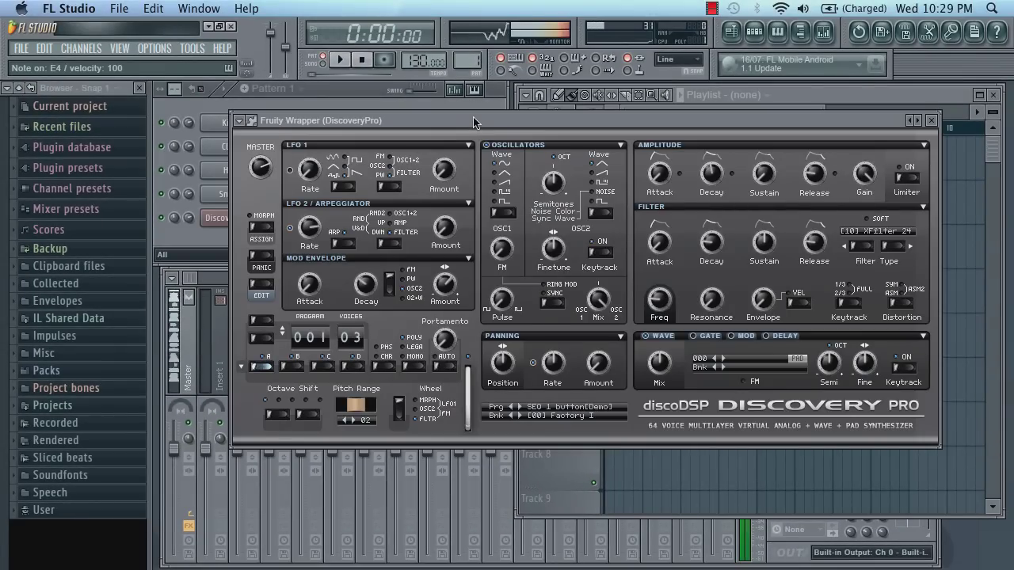
key(b)
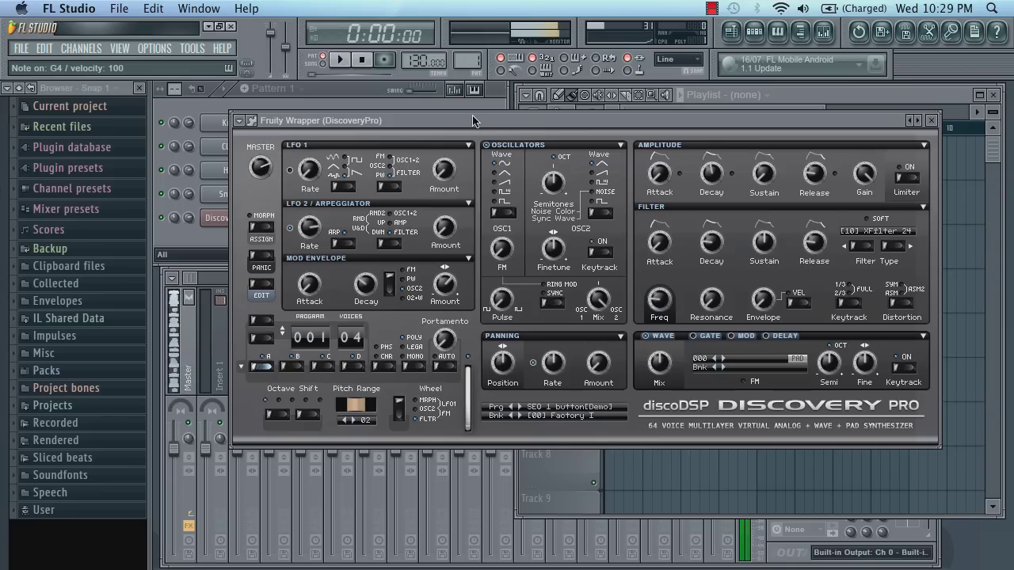
key(z)
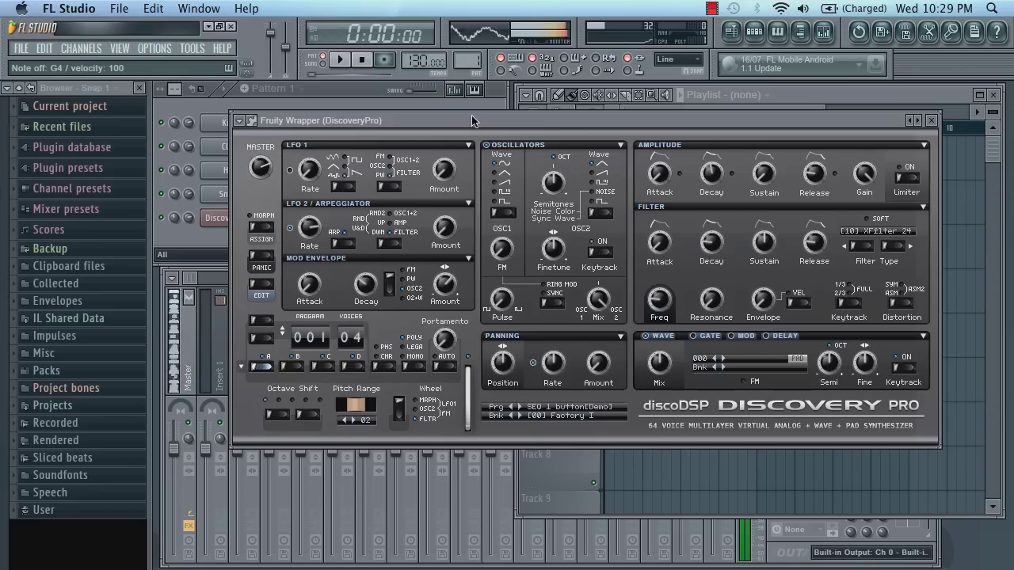